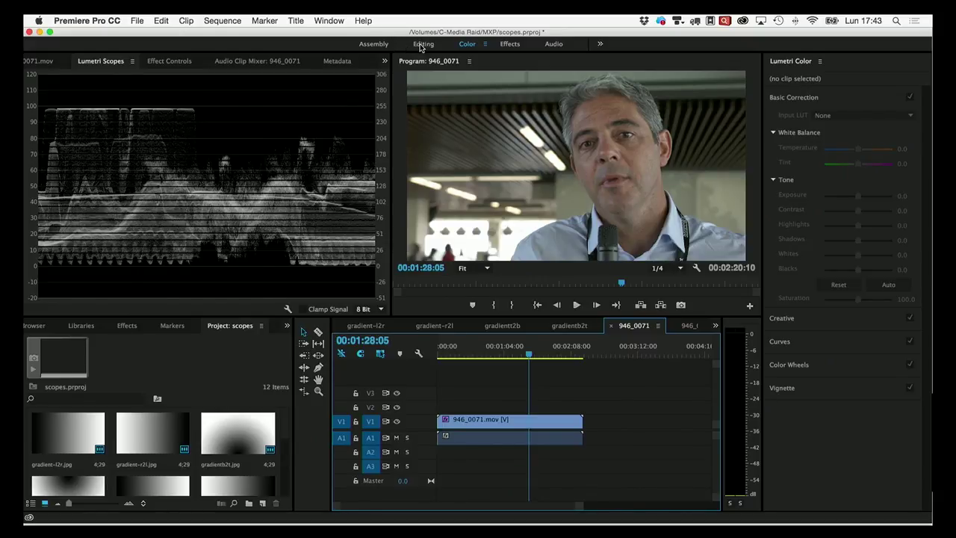
{"action": "left_click", "coordinate": [421, 44]}
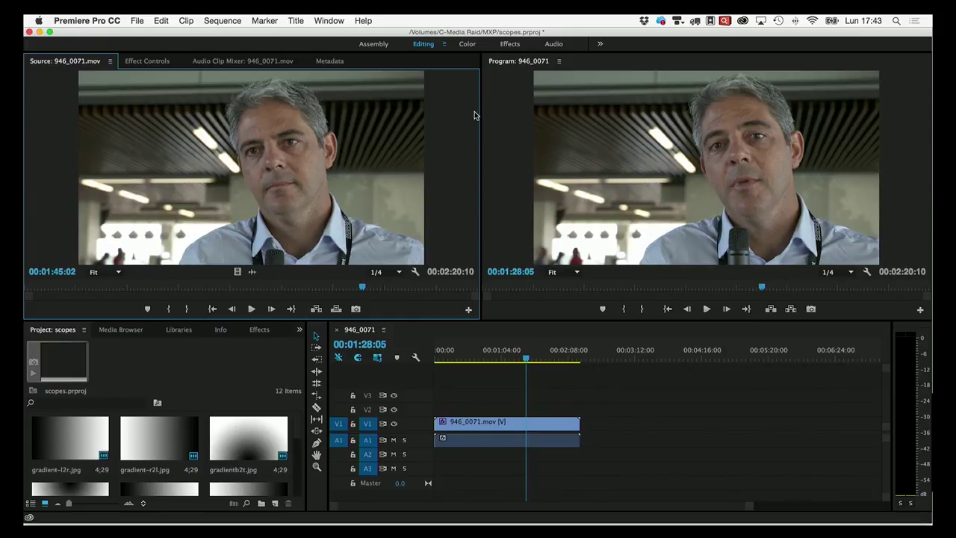
{"action": "left_click", "coordinate": [469, 45]}
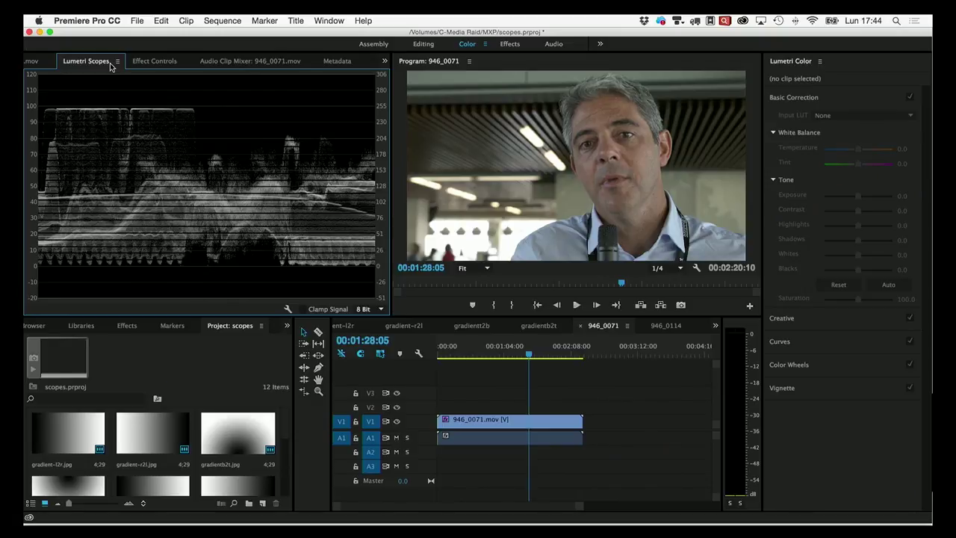
{"action": "left_click", "coordinate": [47, 65]}
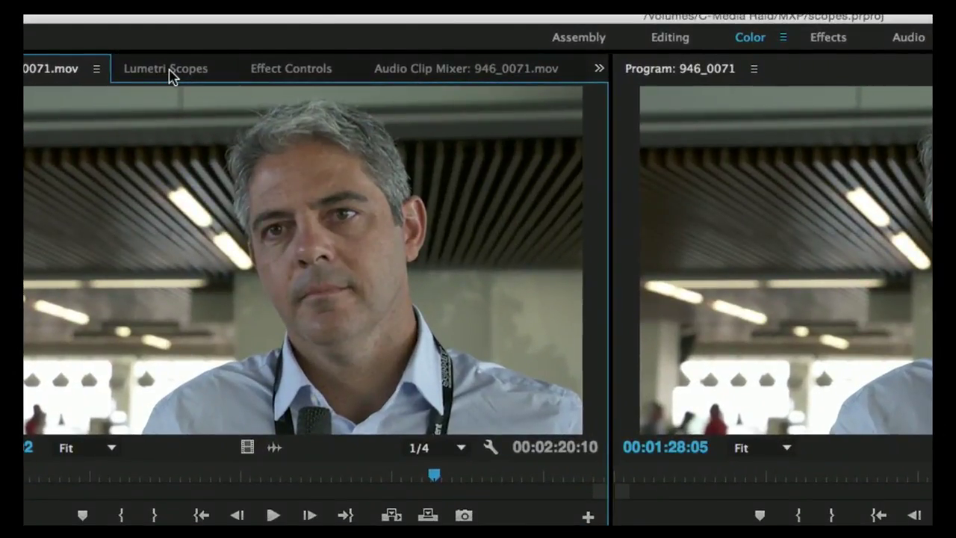
Step: Bring Lumetri Scopes back over the Source monitor, showing the 946_0071 luma waveform, and open the scope-type list
{"action": "left_click", "coordinate": [172, 75]}
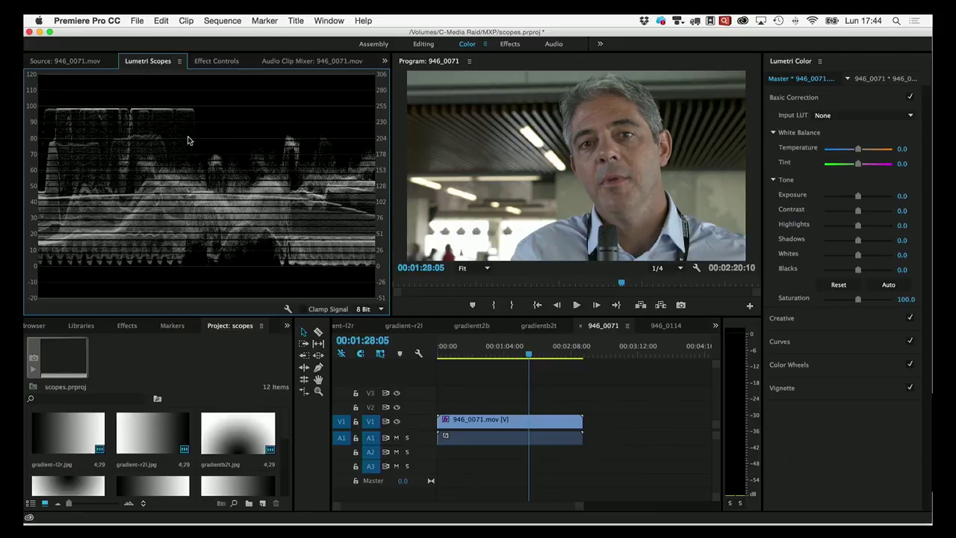
{"action": "right_click", "coordinate": [189, 141]}
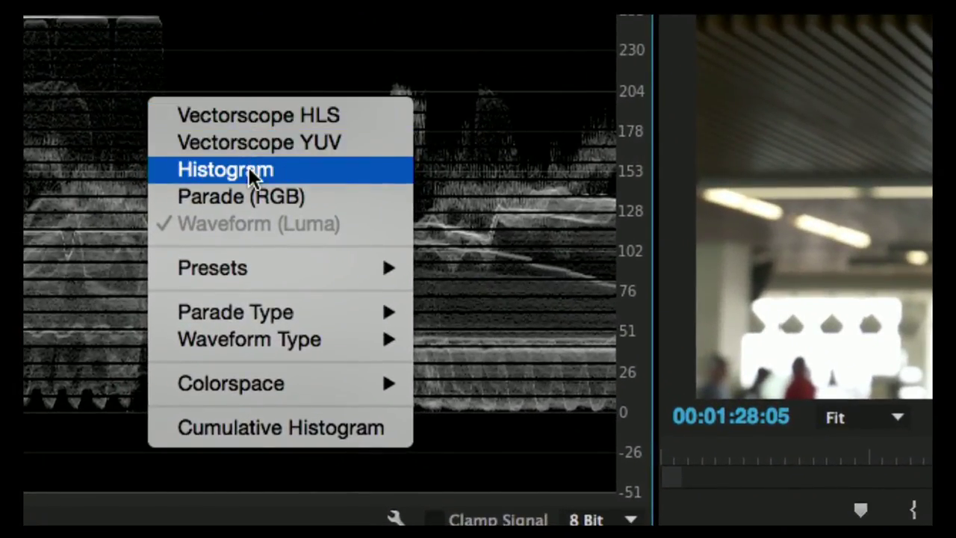
{"action": "left_click", "coordinate": [252, 196]}
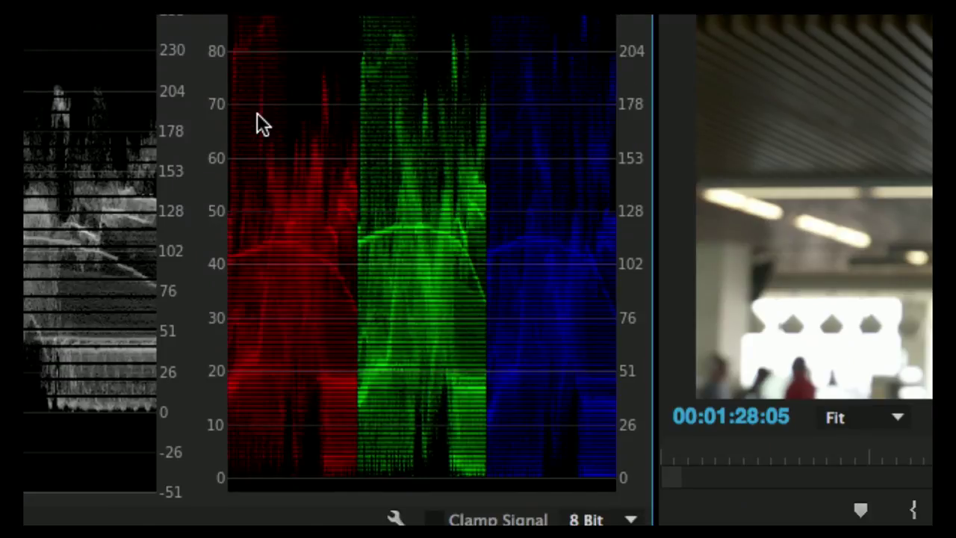
{"action": "right_click", "coordinate": [262, 123]}
{"action": "left_click", "coordinate": [313, 143]}
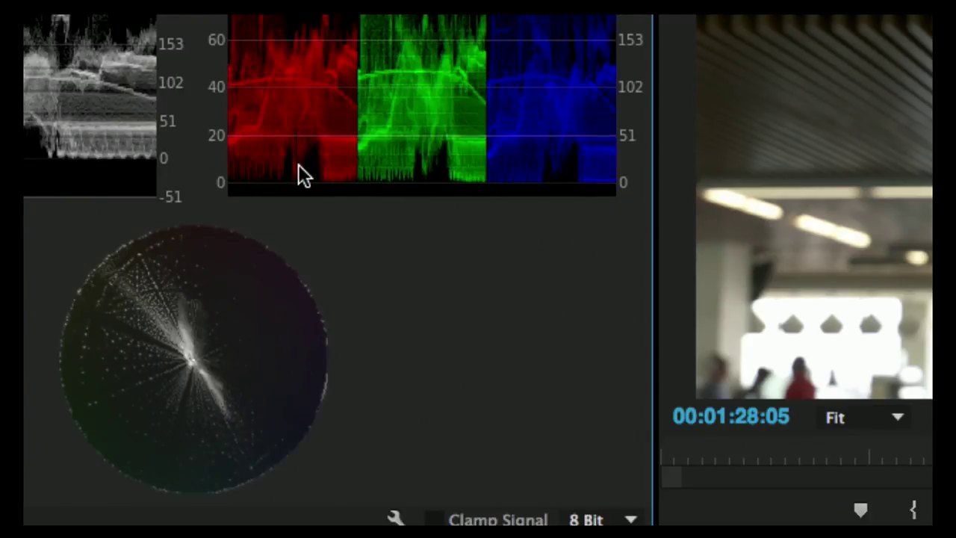
{"action": "right_click", "coordinate": [298, 166]}
{"action": "left_click", "coordinate": [339, 243]}
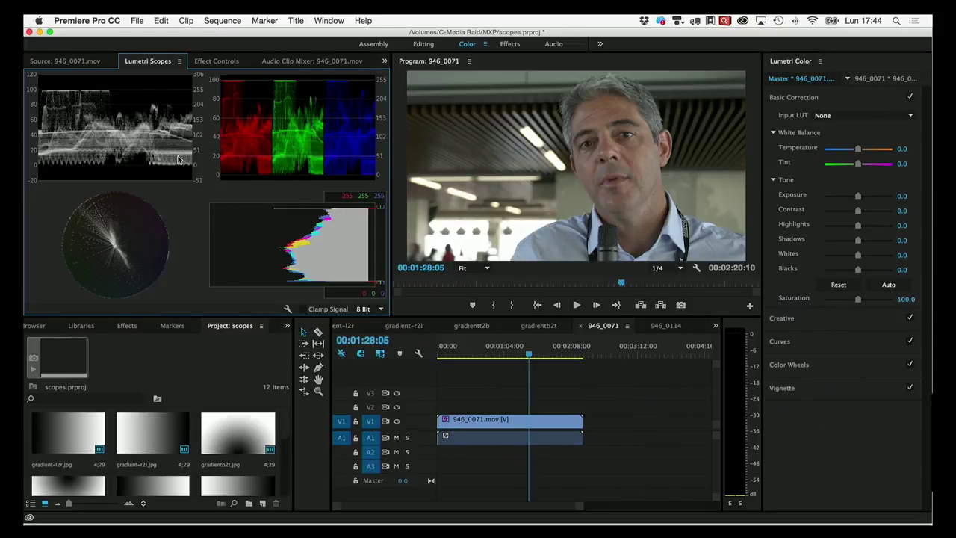
{"action": "right_click", "coordinate": [119, 131]}
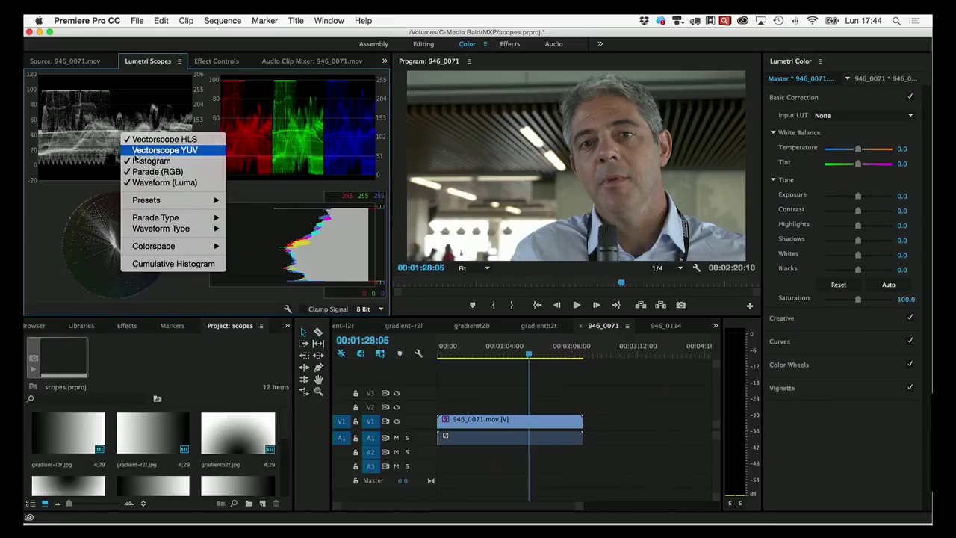
{"action": "left_click", "coordinate": [156, 172]}
{"action": "right_click", "coordinate": [155, 163]}
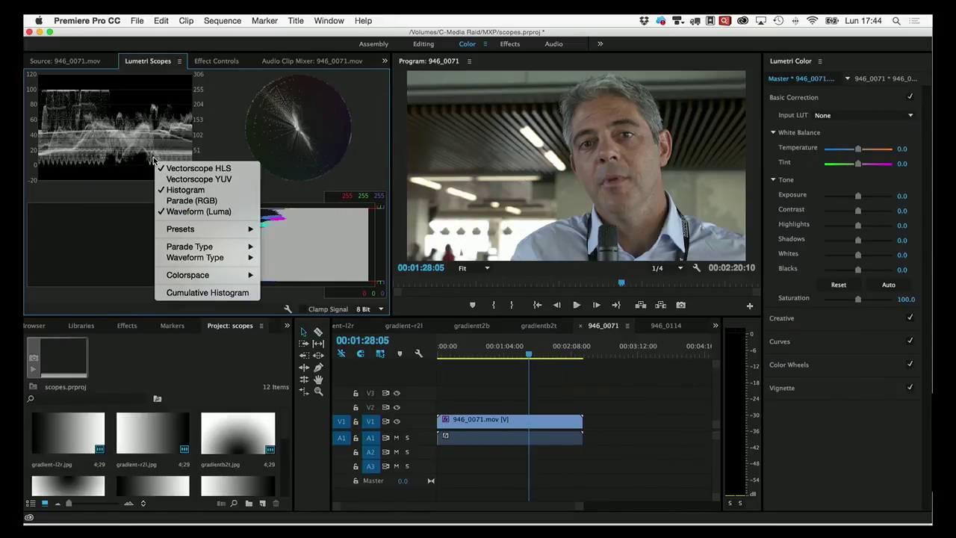
{"action": "left_click", "coordinate": [189, 190]}
{"action": "right_click", "coordinate": [188, 144]}
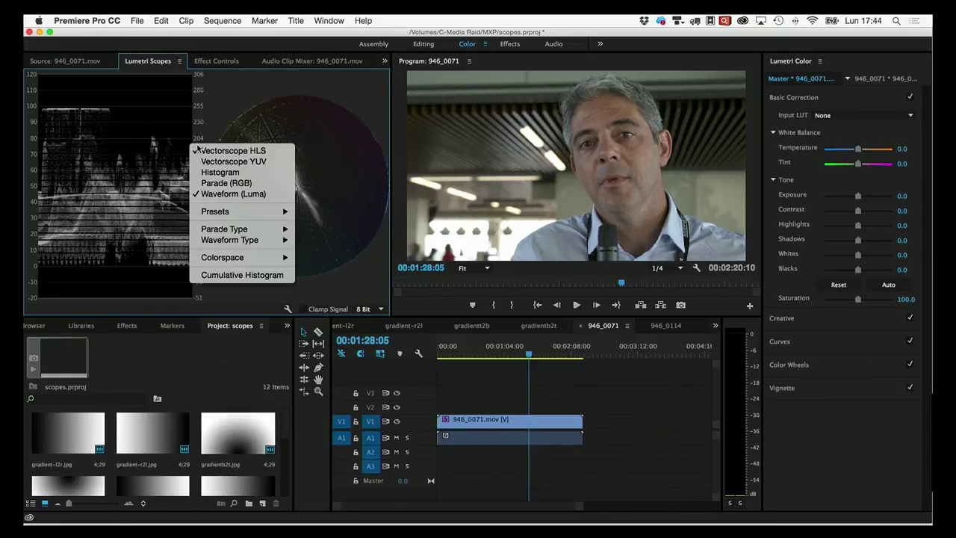
{"action": "left_click", "coordinate": [202, 153]}
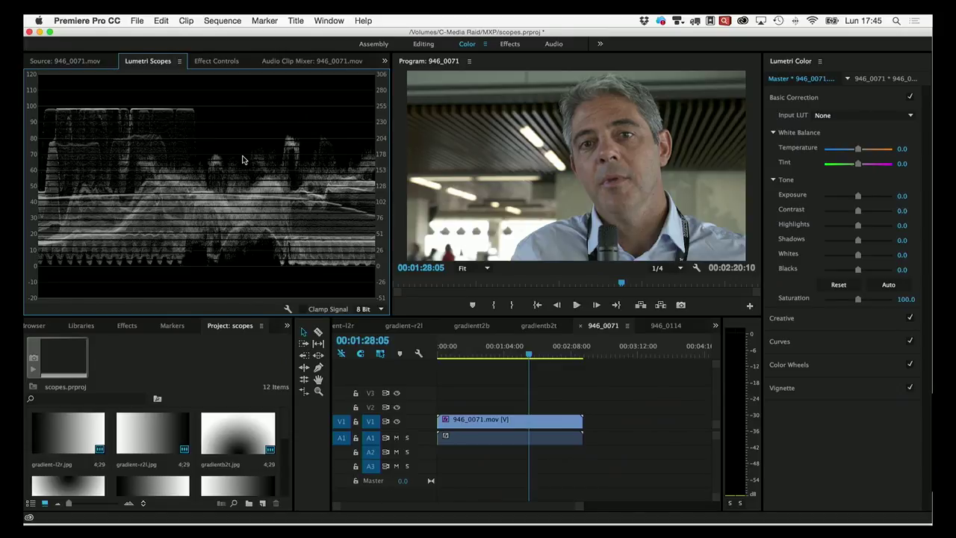
Step: Review the Parade Type and Waveform Type scope options without changing them, then switch to the gradient-l2r sequence
{"action": "right_click", "coordinate": [242, 159]}
{"action": "mouse_move", "coordinate": [291, 245]}
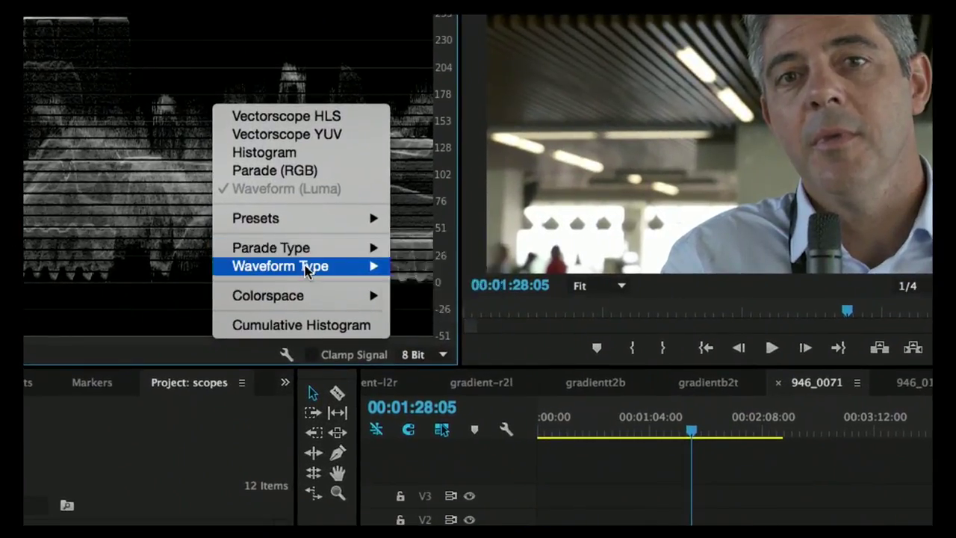
{"action": "mouse_move", "coordinate": [306, 266]}
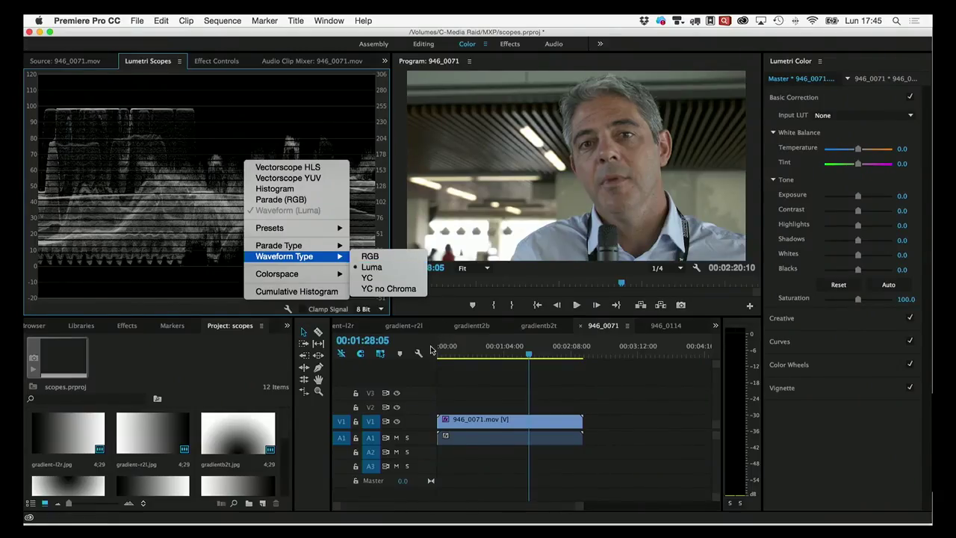
{"action": "left_click", "coordinate": [424, 342]}
{"action": "left_click", "coordinate": [355, 329]}
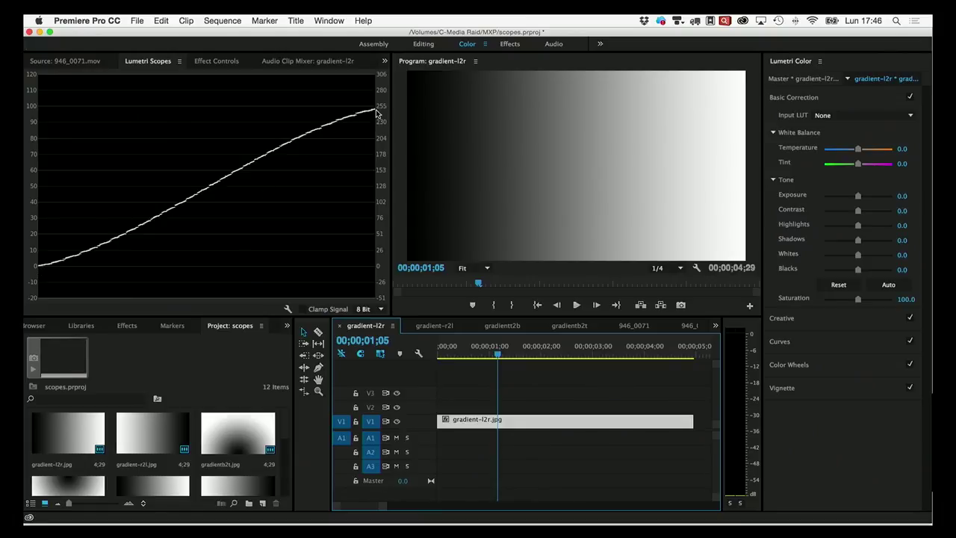
Step: Switch to the gradient-r2l sequence to see its waveform slope down from about 97 IRE to 0
{"action": "left_click", "coordinate": [438, 325]}
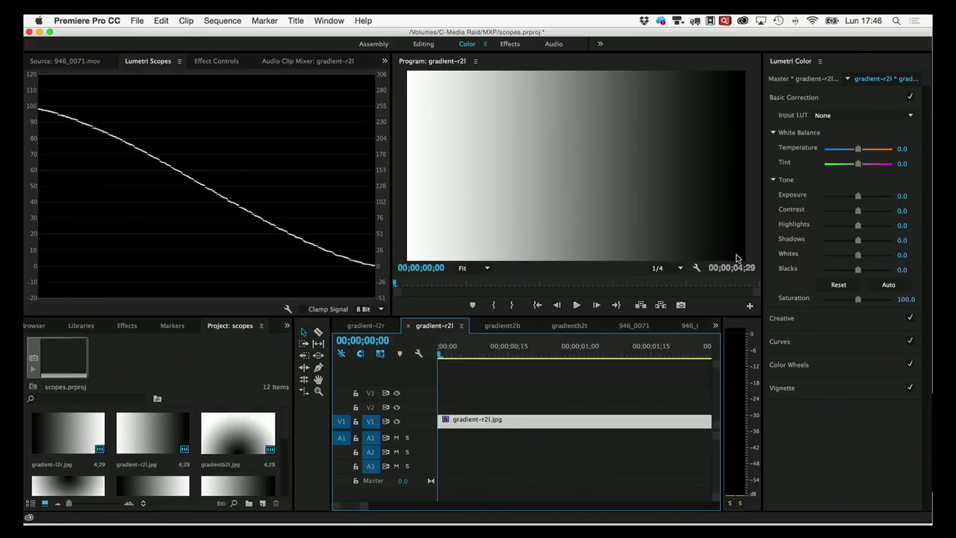
Step: Switch to the gradientt2b sequence to see its V-shaped waveform from about 95 IRE to 0
{"action": "left_click", "coordinate": [502, 328]}
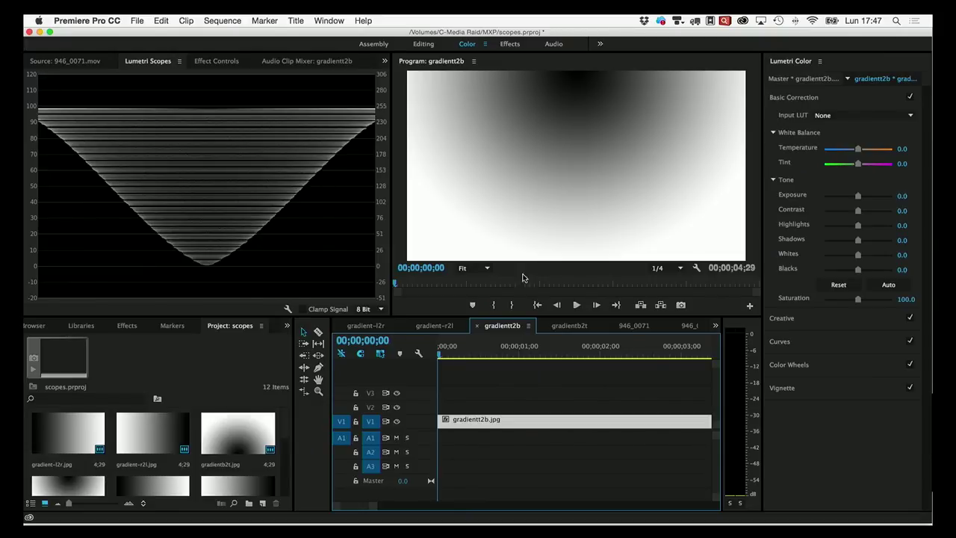
Step: Switch to the 946_0071 interview sequence to view its ungraded image and luma waveform
{"action": "left_click", "coordinate": [626, 327]}
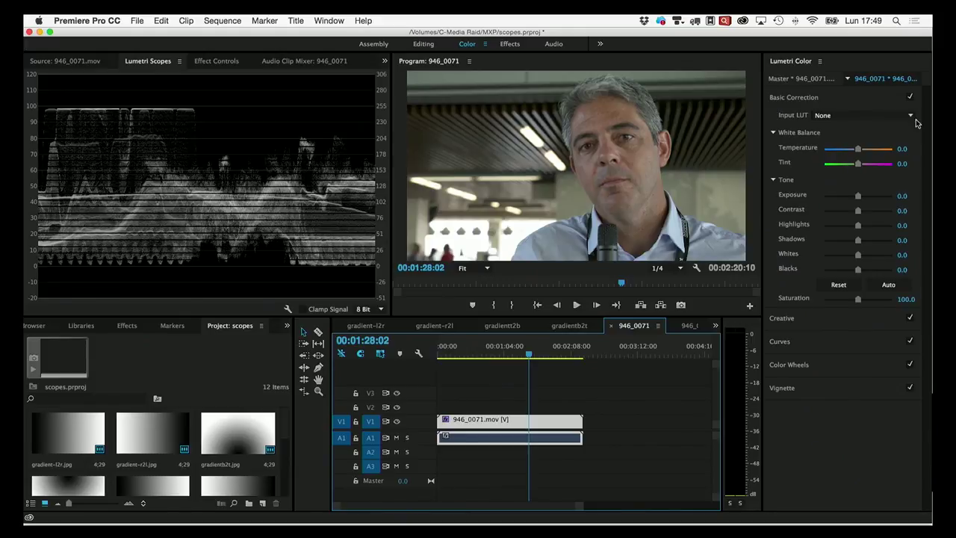
Step: Load the Sony SLog3 2_SGamut3CineSLog3_To_LC-709 TypeA .cube file as the clip's input LUT
{"action": "left_click", "coordinate": [853, 116]}
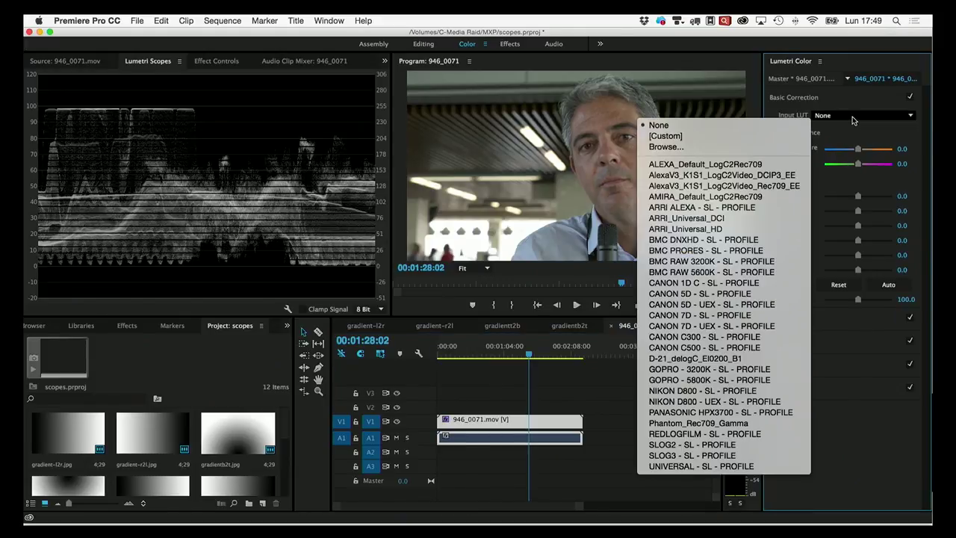
{"action": "left_click", "coordinate": [716, 148]}
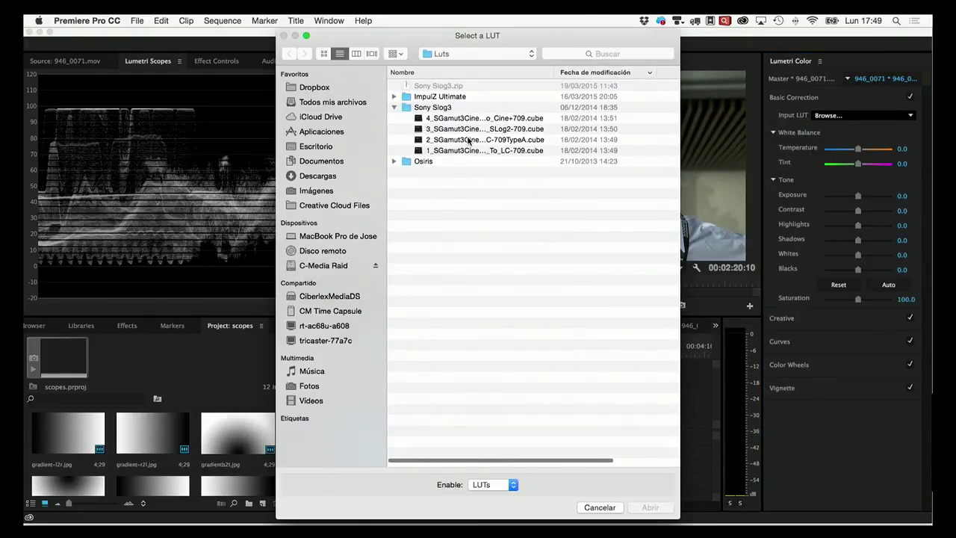
{"action": "left_click", "coordinate": [476, 141]}
{"action": "left_click", "coordinate": [649, 508]}
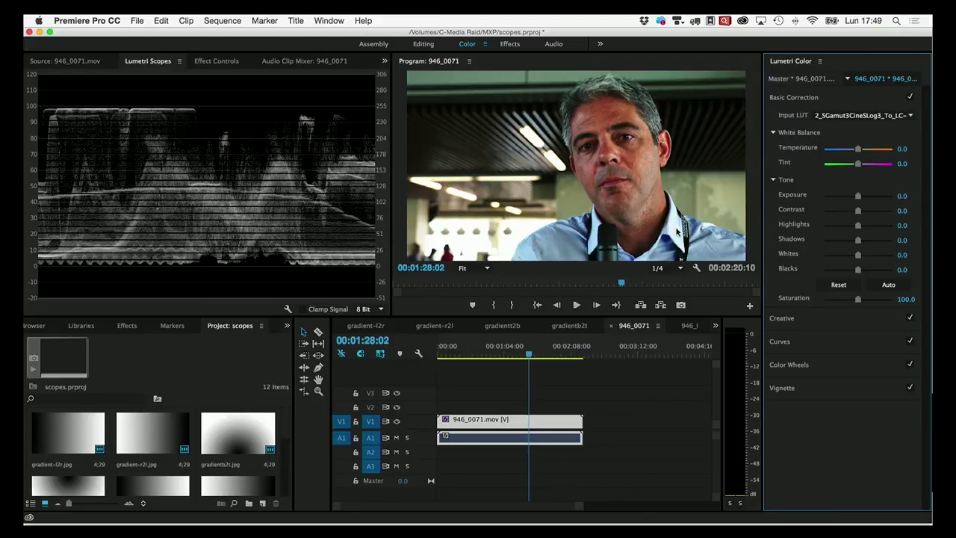
Step: Set 946_0071 exposure to -0.1, then turn off Basic Correction to compare ungraded
{"action": "left_click", "coordinate": [856, 196]}
{"action": "left_click_drag", "start_coordinate": [857, 199], "coordinate": [856, 200]}
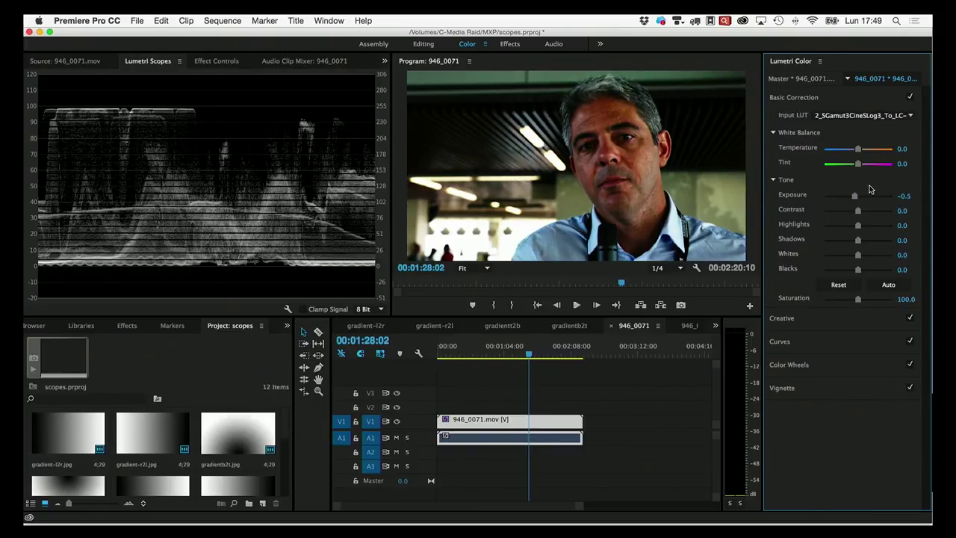
{"action": "left_click_drag", "start_coordinate": [855, 196], "coordinate": [858, 201]}
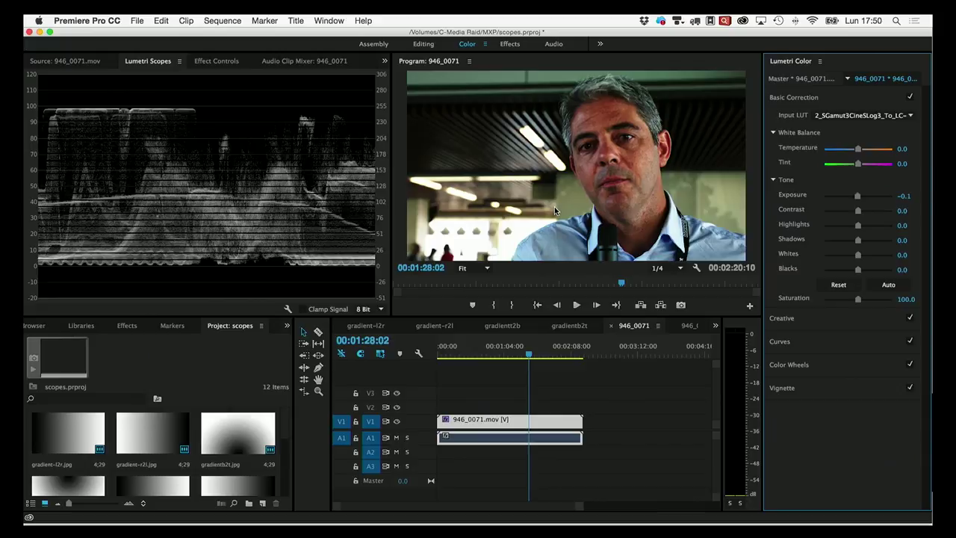
{"action": "left_click", "coordinate": [910, 97]}
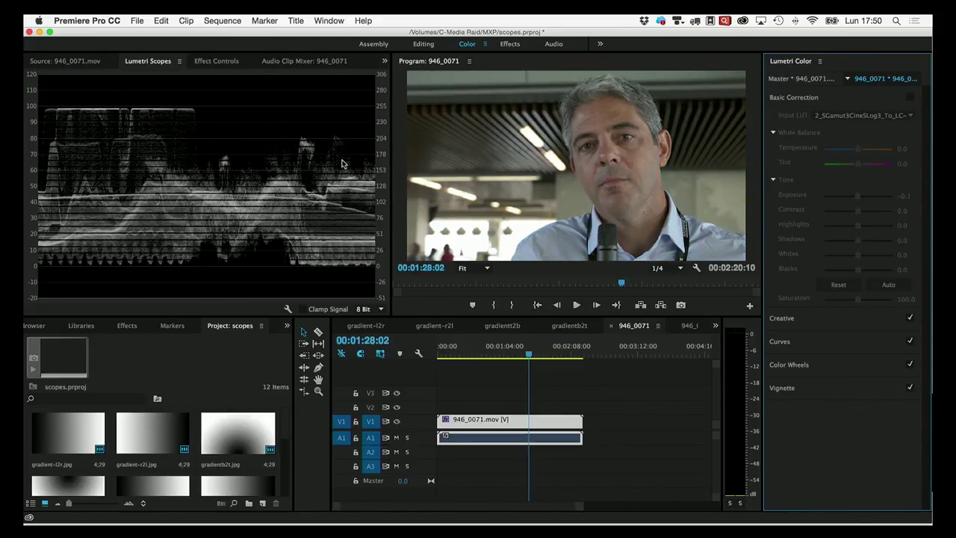
Step: Switch to the 946_0114 interview sequence and disable its Basic Correction
{"action": "left_click", "coordinate": [692, 326]}
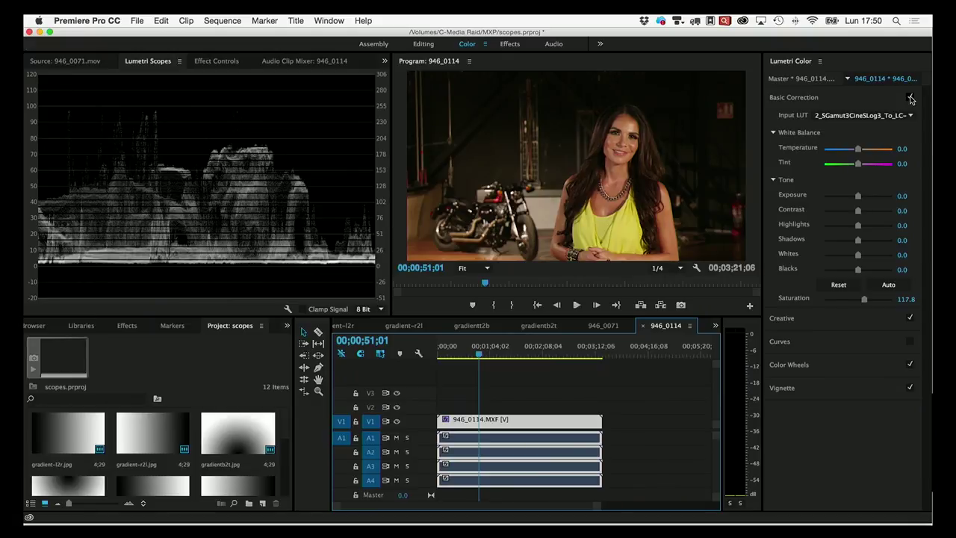
{"action": "left_click", "coordinate": [910, 98]}
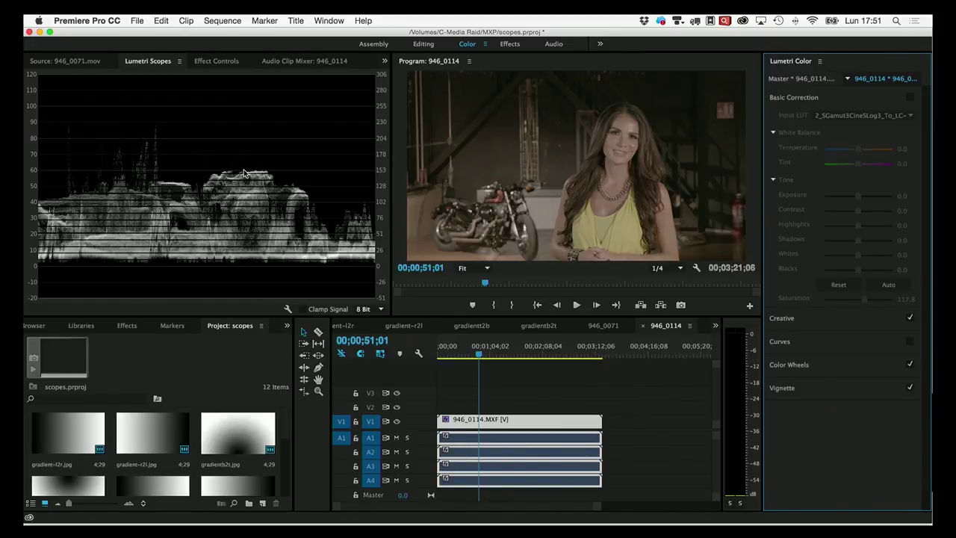
{"action": "left_click", "coordinate": [911, 98]}
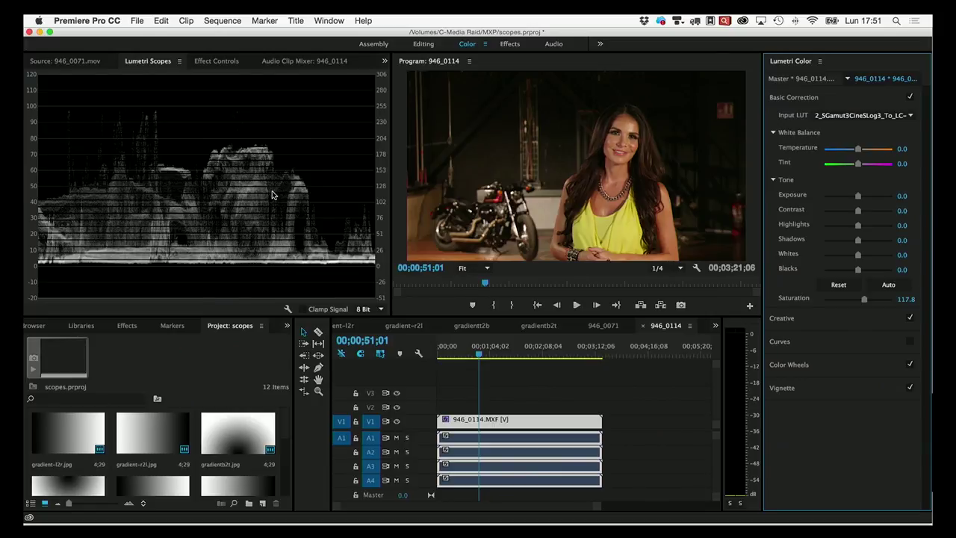
{"action": "right_click", "coordinate": [292, 144]}
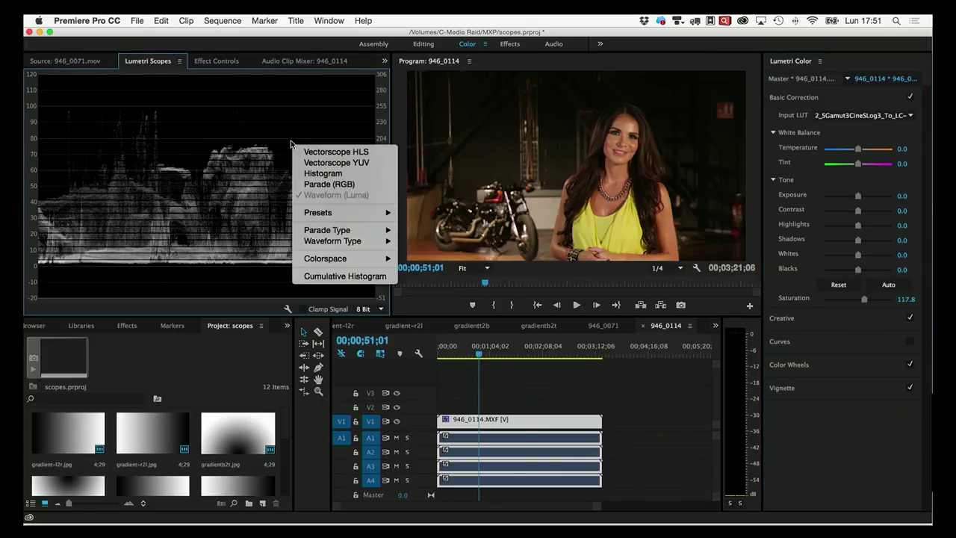
Step: Set the waveform type to RGB for the 946_0114 interview
{"action": "mouse_move", "coordinate": [348, 241]}
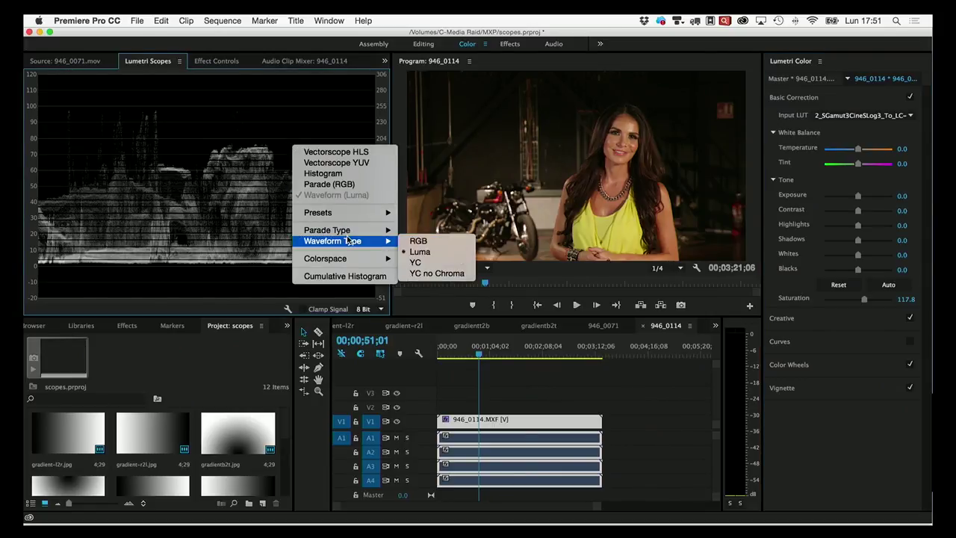
{"action": "left_click", "coordinate": [415, 241]}
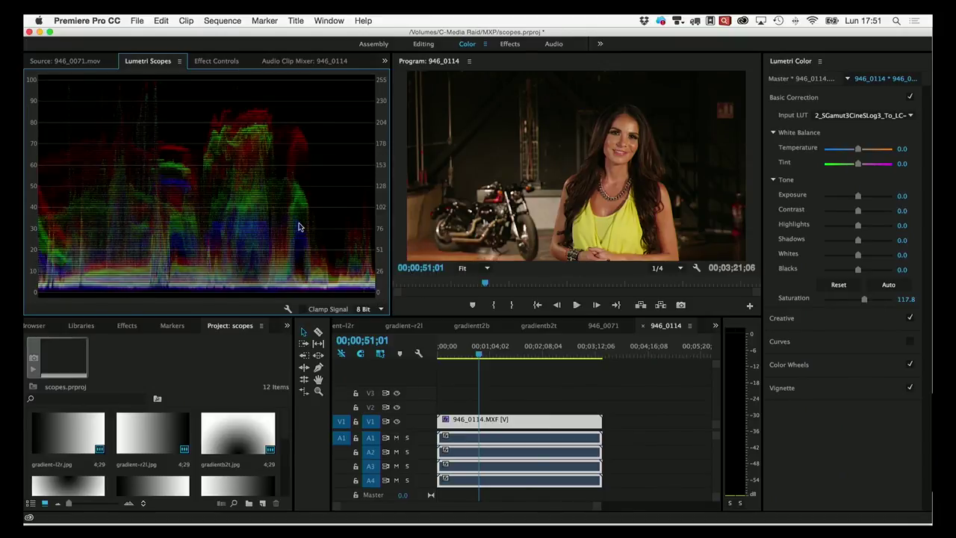